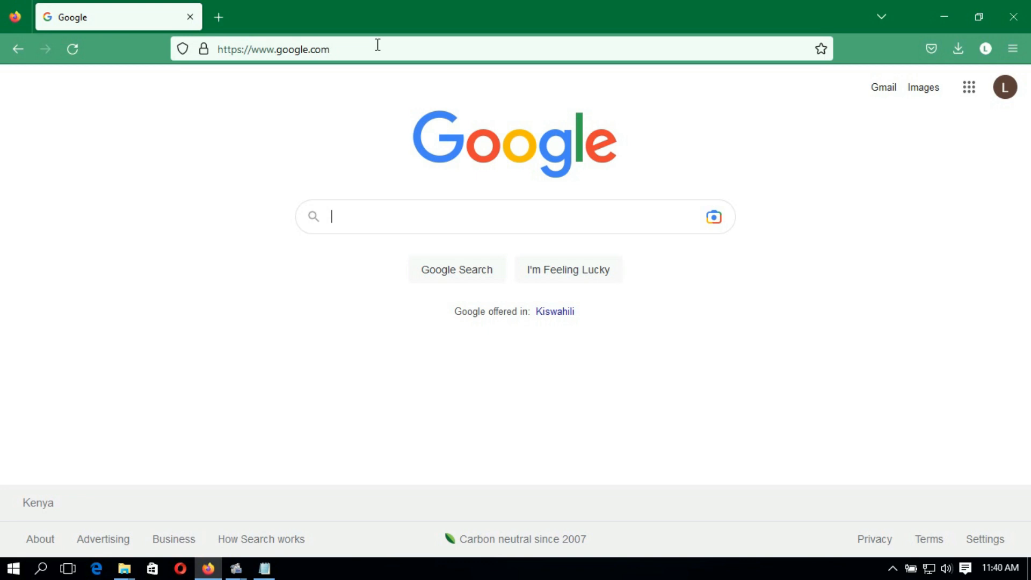
# Open the CRAN website at cran.r-project.org in a new browser tab
pyautogui.click(219, 17)
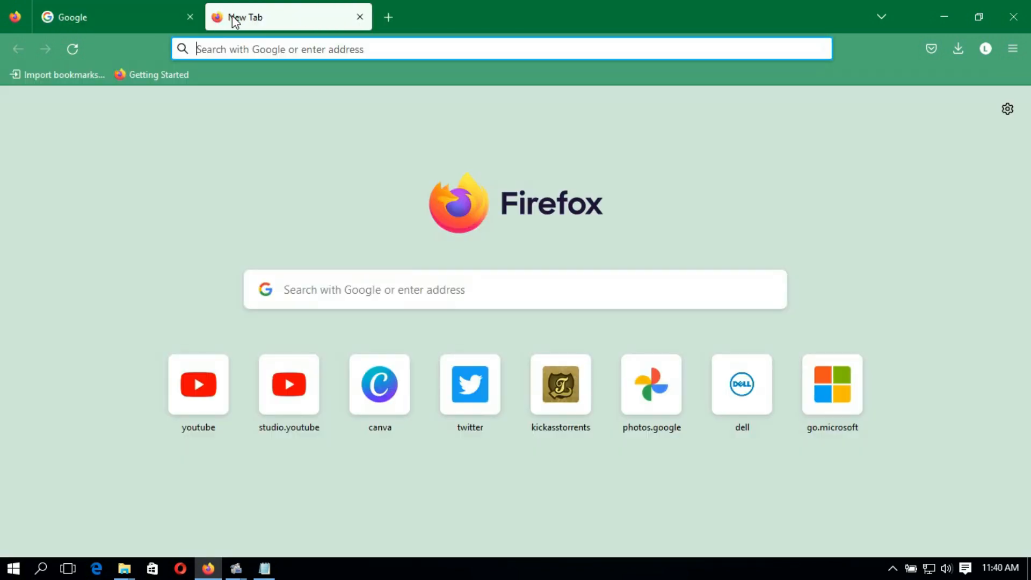
pyautogui.write('cran')
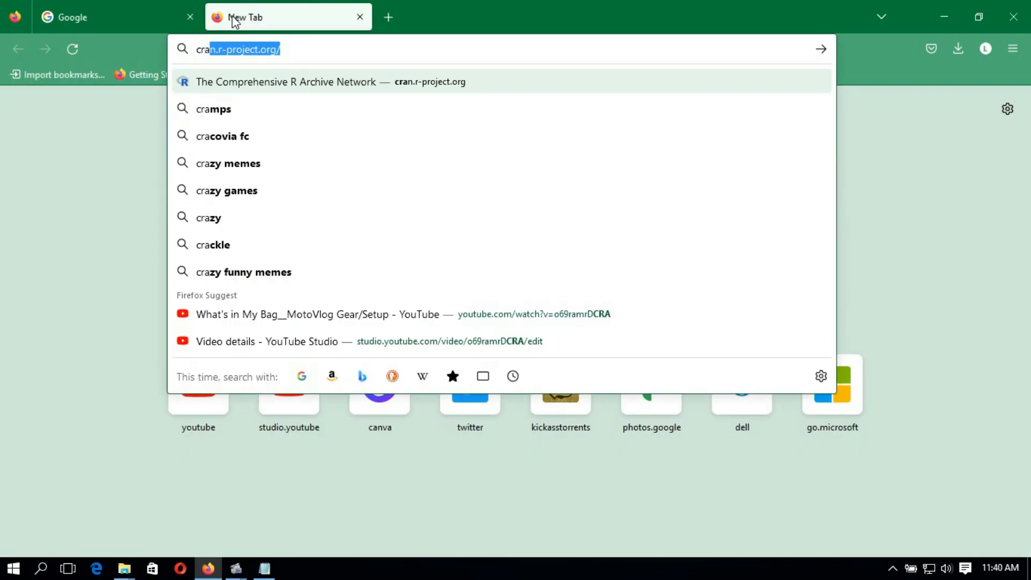
pyautogui.press('BackSpace')
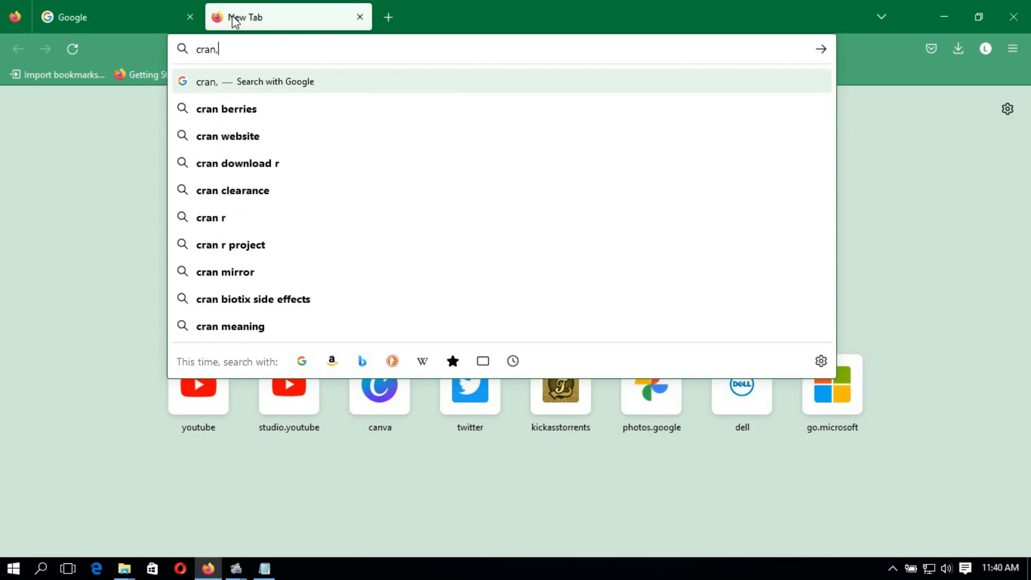
pyautogui.write('.r-project.org/')
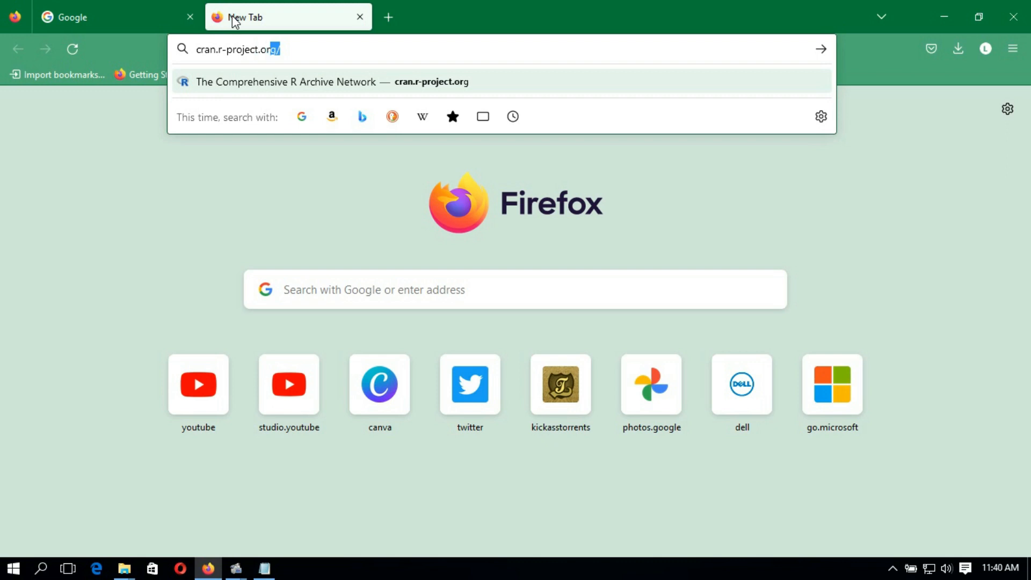
pyautogui.press('Return')
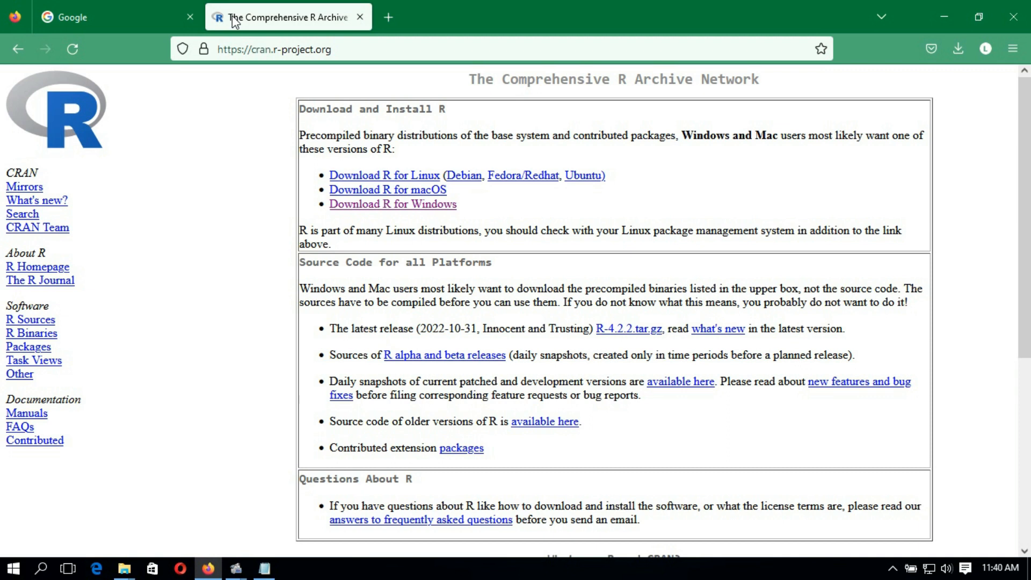
# Start downloading R-4.2.2 for Windows from the first-time installation page, and cancel that download
pyautogui.click(439, 206)
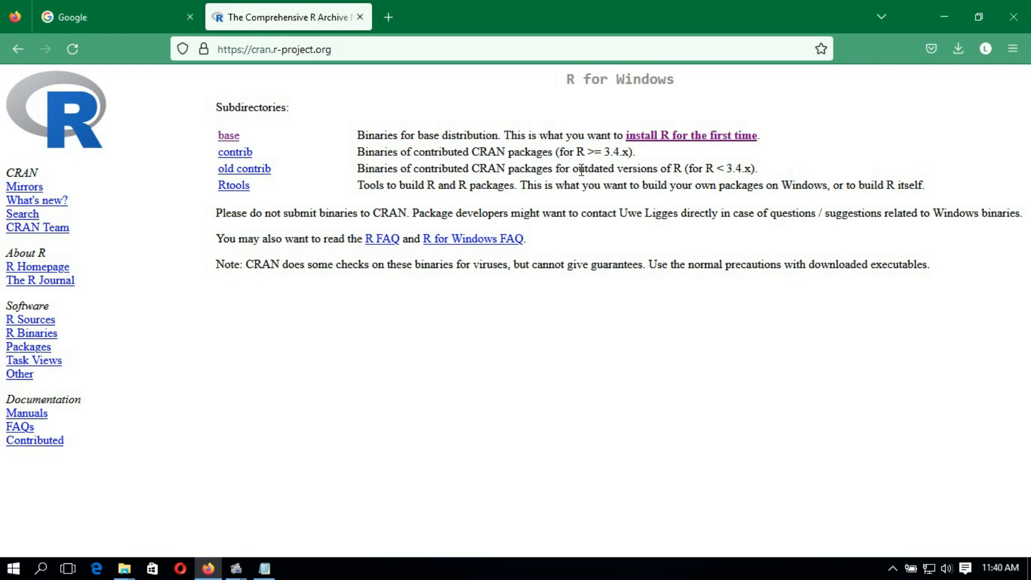
pyautogui.click(668, 141)
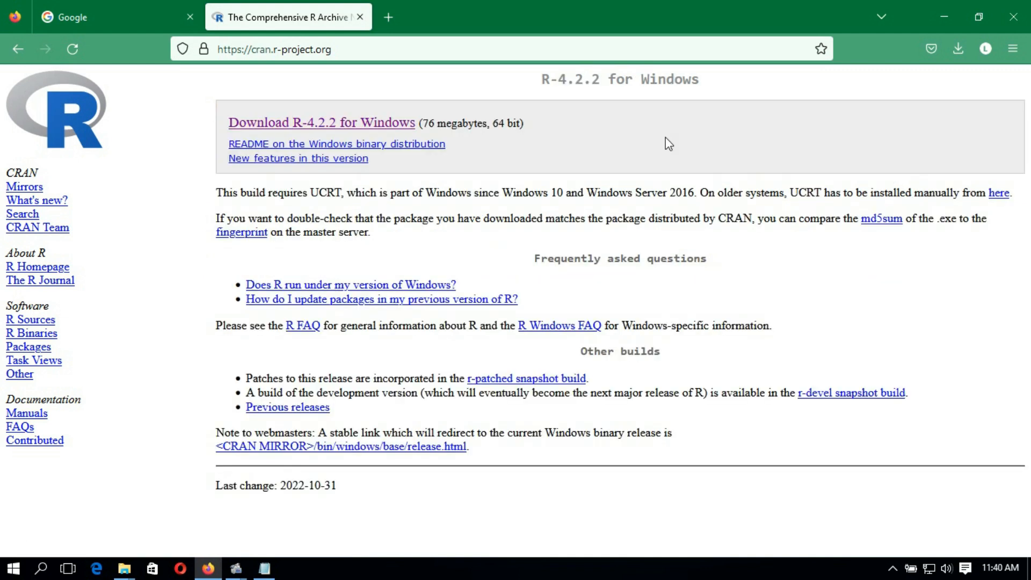
pyautogui.click(388, 127)
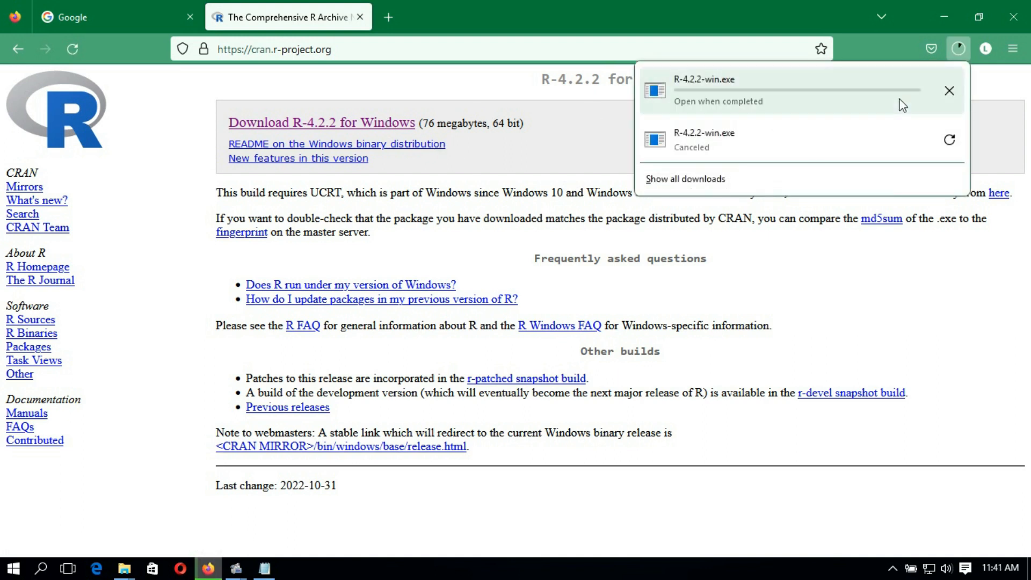
pyautogui.click(949, 90)
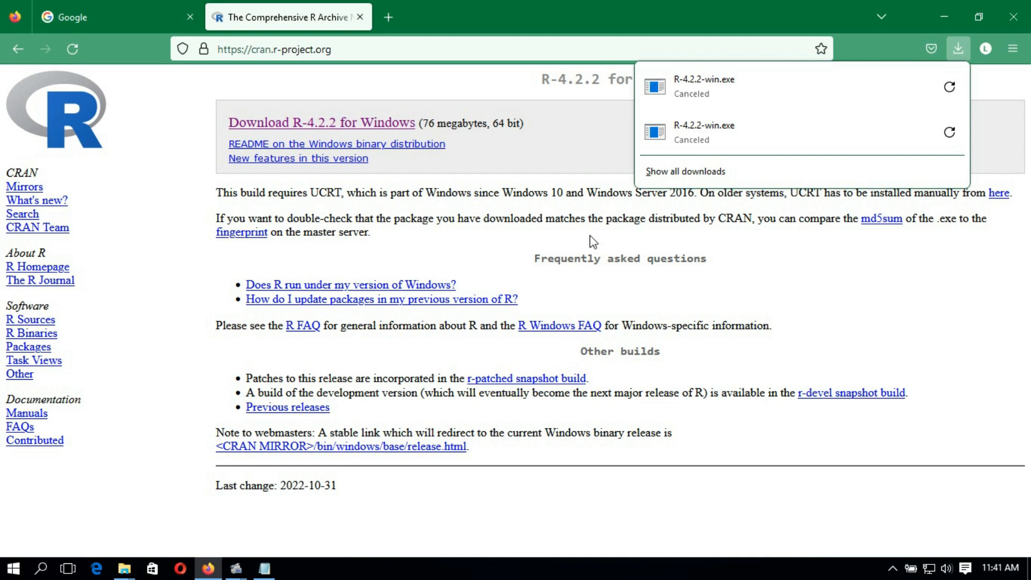
pyautogui.click(593, 242)
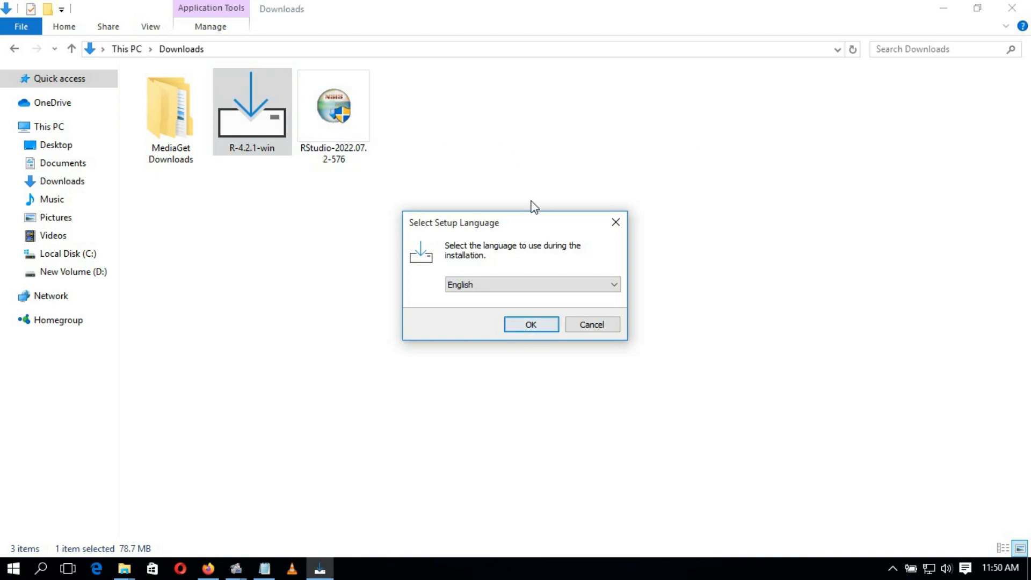
# Run the R for Windows 4.2.1 setup in English up to the destination folder choice, and exit it without installing
pyautogui.click(530, 325)
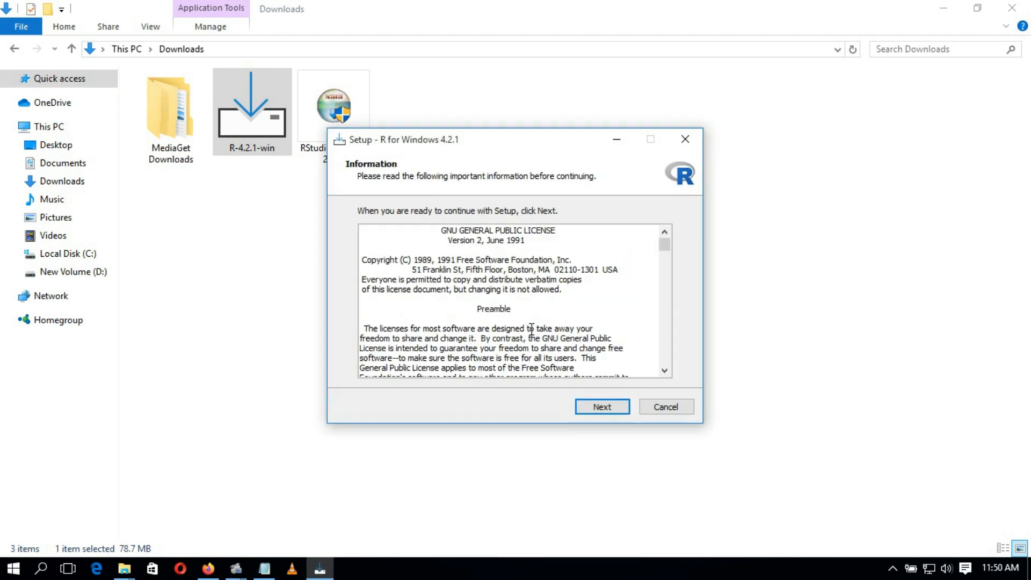
pyautogui.click(589, 409)
pyautogui.click(588, 408)
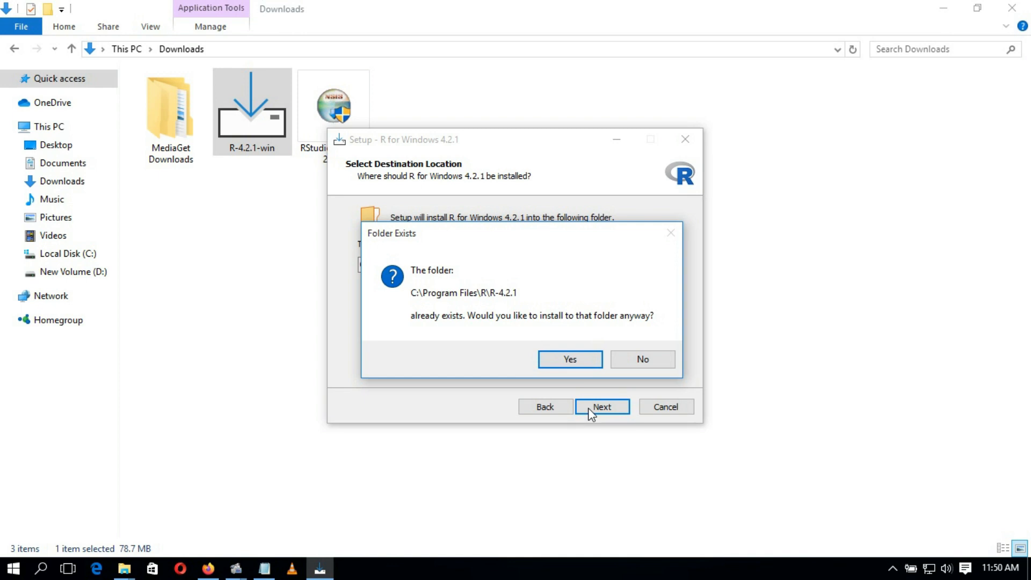
pyautogui.click(645, 359)
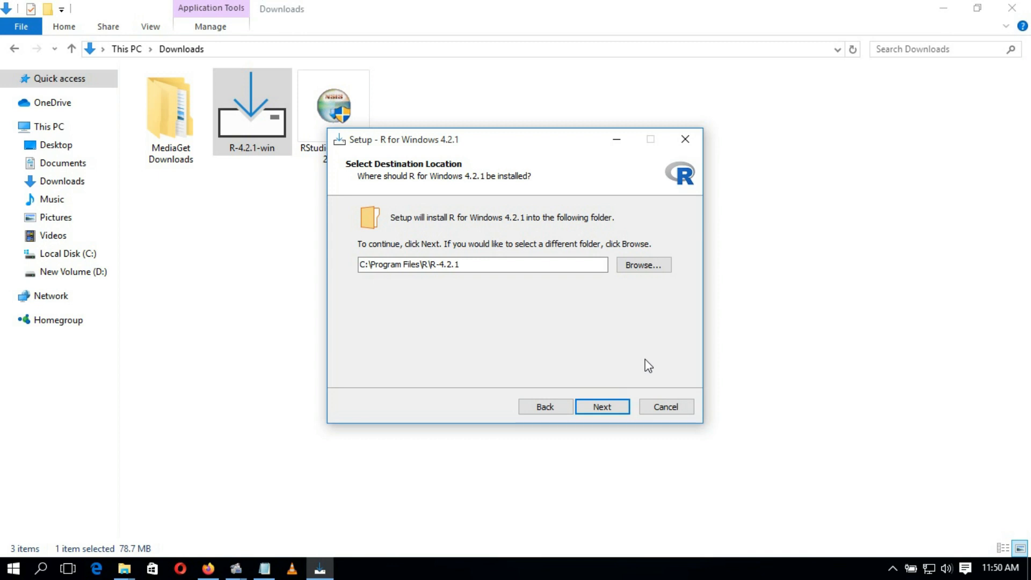
pyautogui.click(667, 409)
pyautogui.click(610, 359)
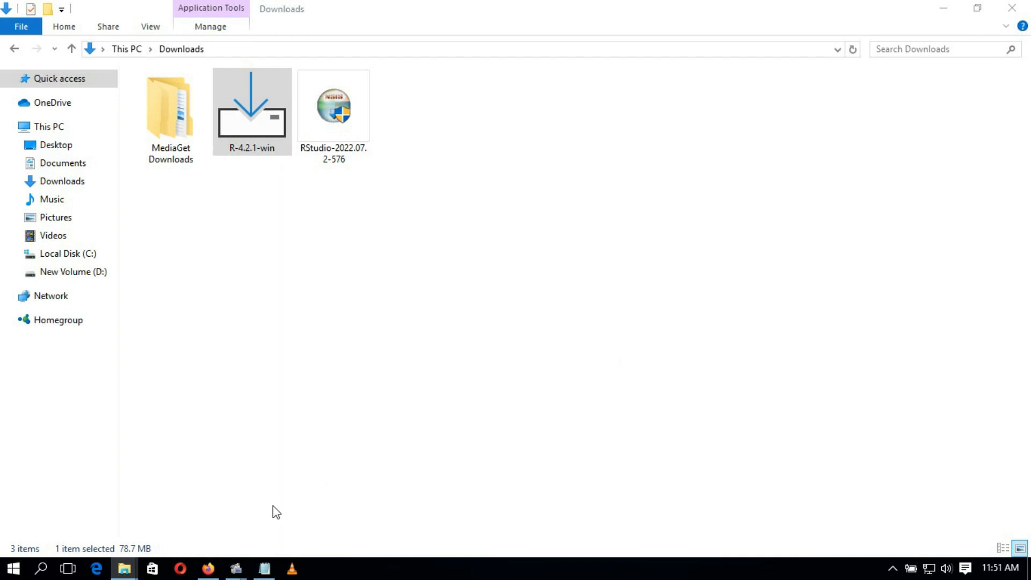
pyautogui.click(209, 568)
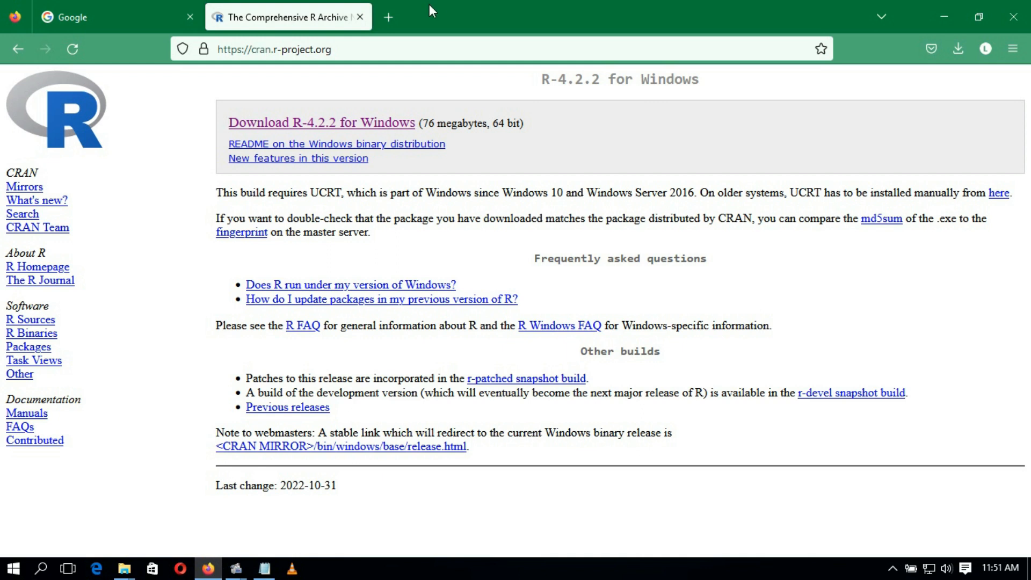
pyautogui.click(395, 13)
pyautogui.write('www.')
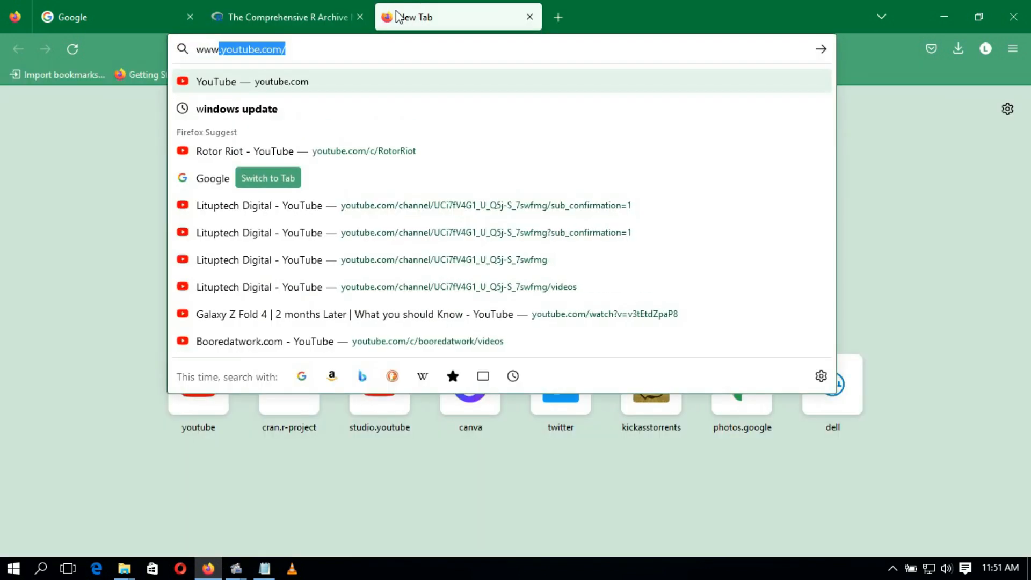
pyautogui.write('rst')
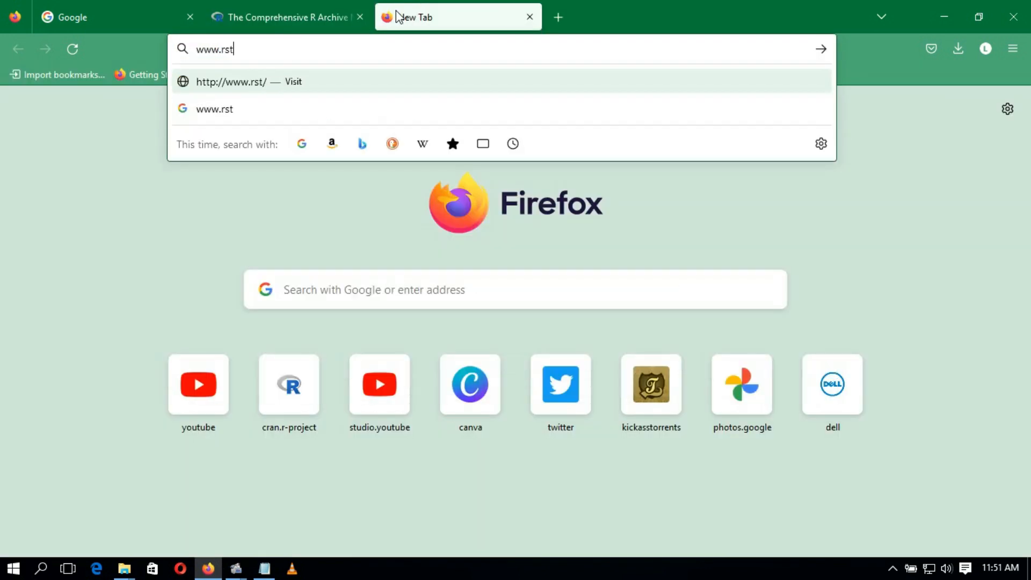
pyautogui.write('udio.com')
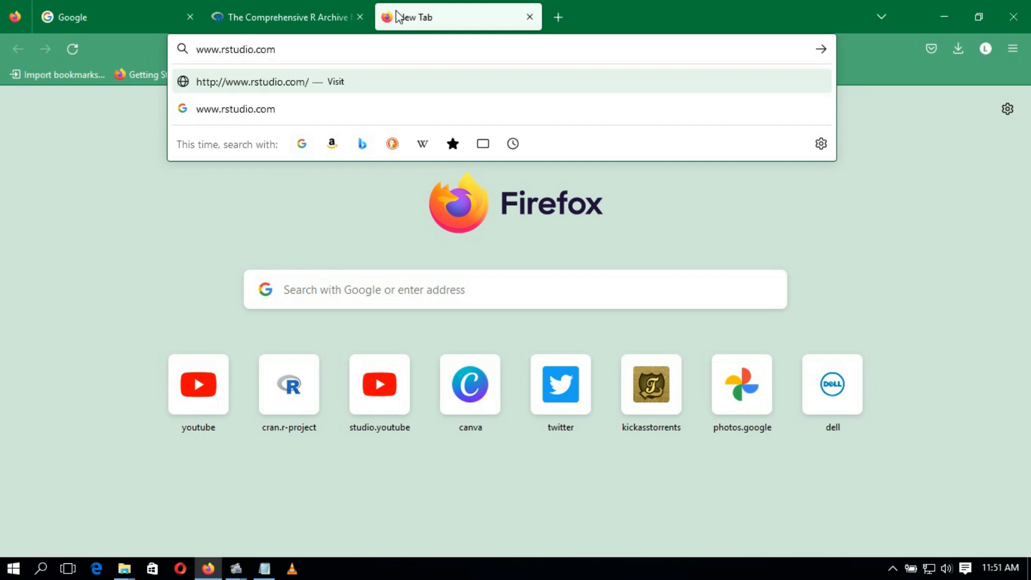
pyautogui.press('Return')
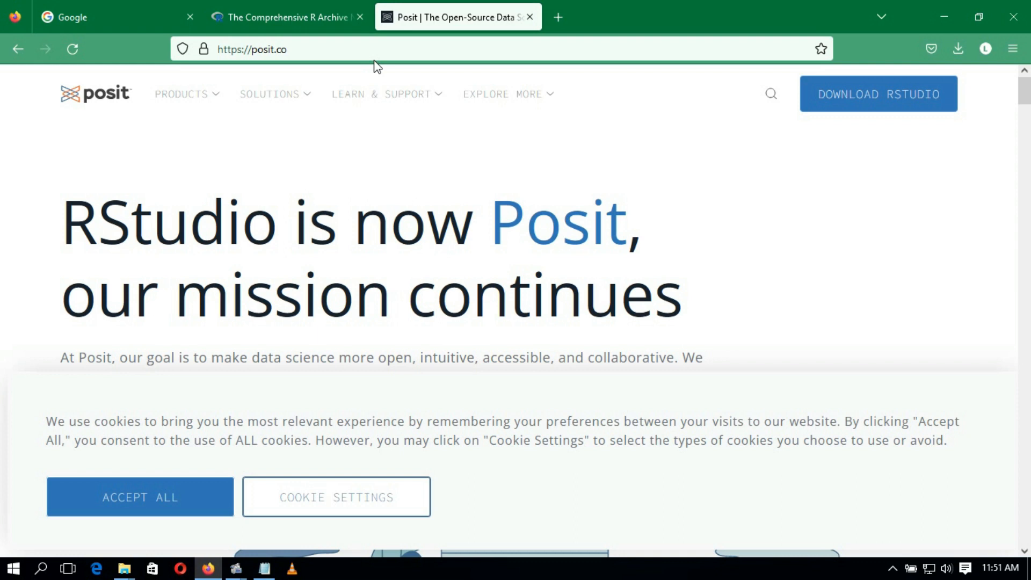
# Go to the RStudio IDE downloads page on the Posit site and open the RStudio Desktop download page
pyautogui.click(901, 108)
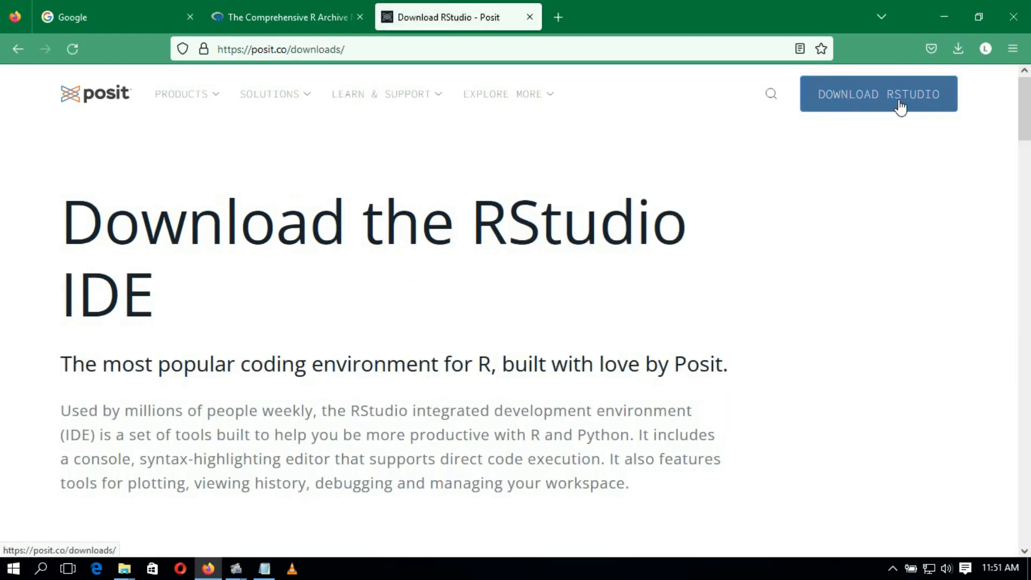
pyautogui.moveTo(1027, 120); pyautogui.dragTo(1027, 269)
pyautogui.click(176, 498)
pyautogui.click(392, 450)
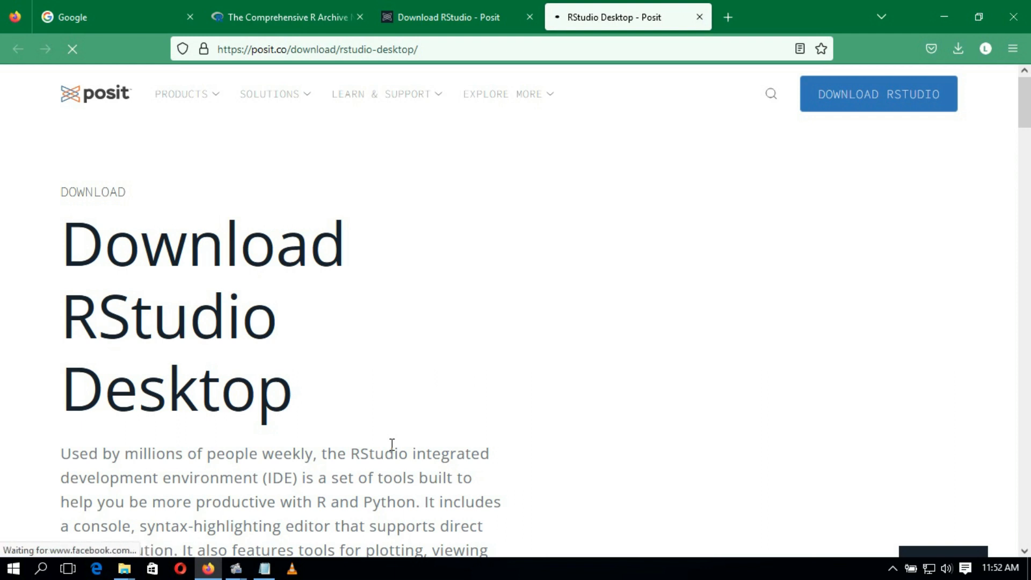
# Review the RStudio Desktop installers per operating system, then start the Windows download and cancel it
pyautogui.moveTo(1027, 105); pyautogui.dragTo(1029, 189)
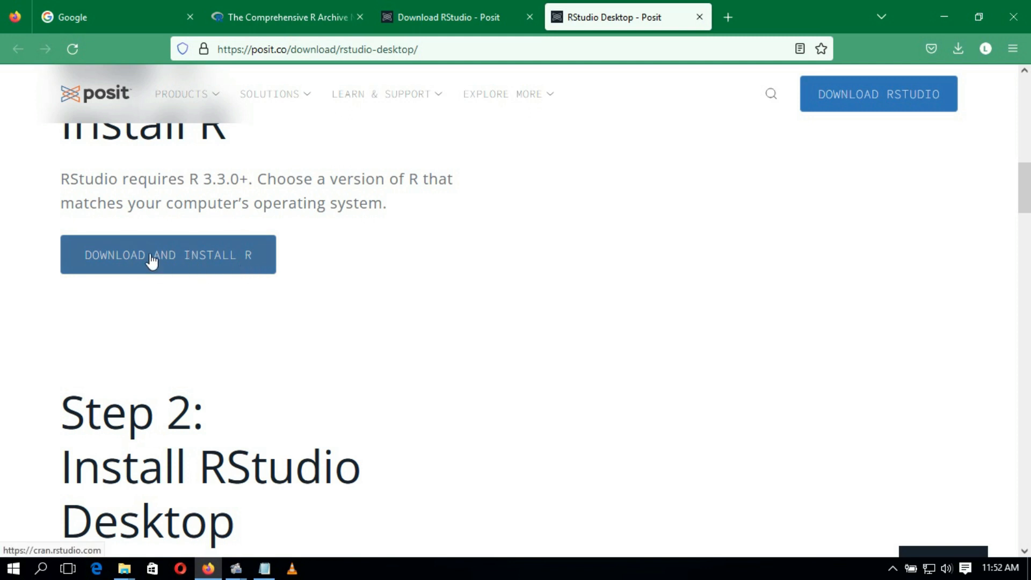
pyautogui.moveTo(1027, 199); pyautogui.dragTo(1028, 235)
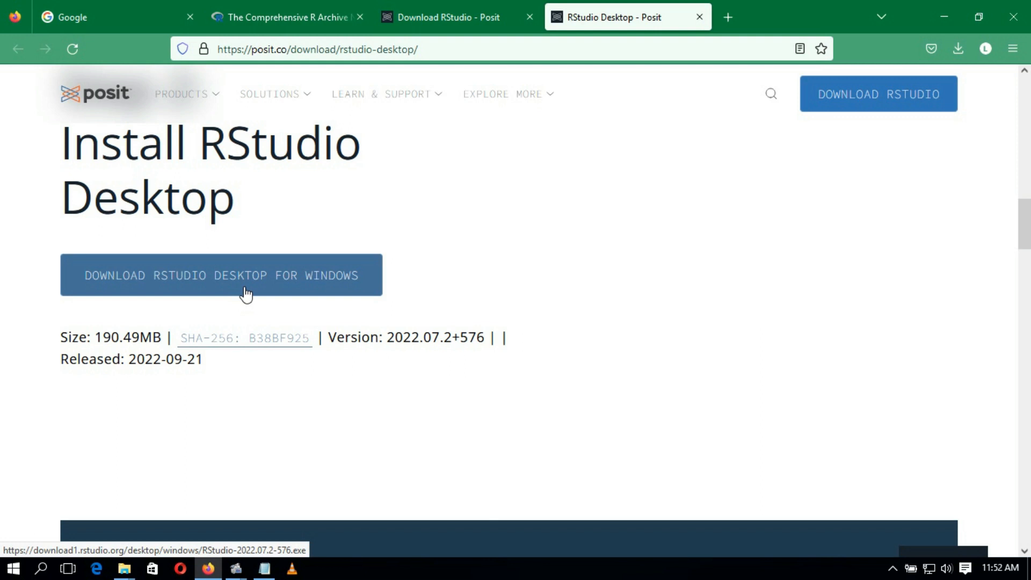
pyautogui.moveTo(1023, 225); pyautogui.dragTo(1029, 312)
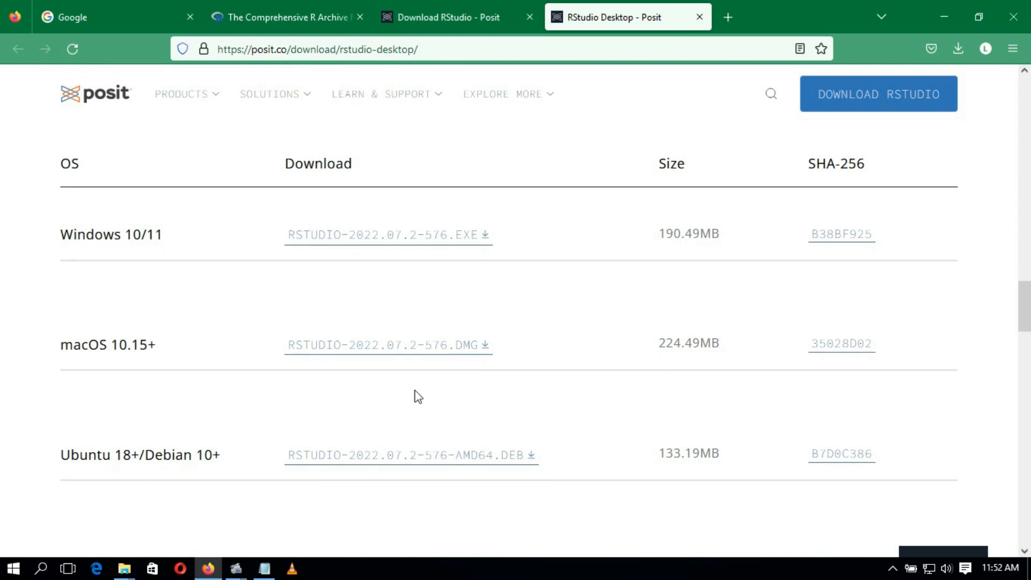
pyautogui.moveTo(1025, 299); pyautogui.dragTo(1028, 215)
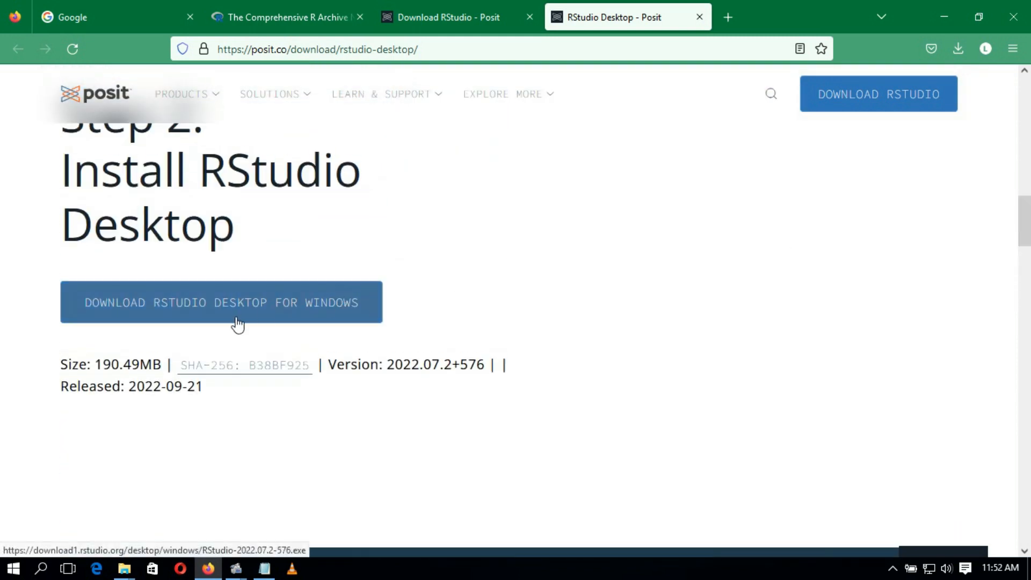
pyautogui.click(211, 305)
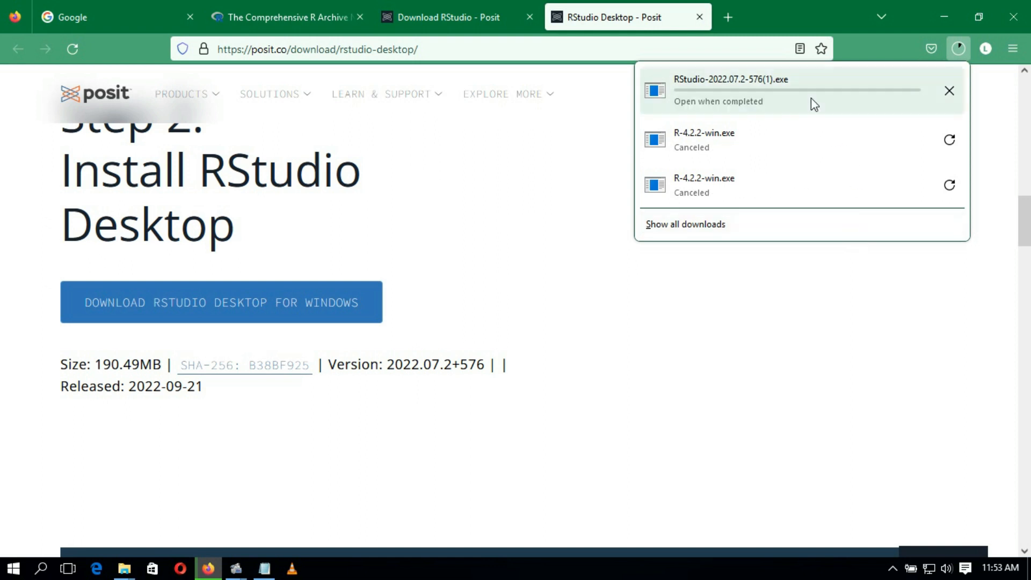
pyautogui.click(950, 94)
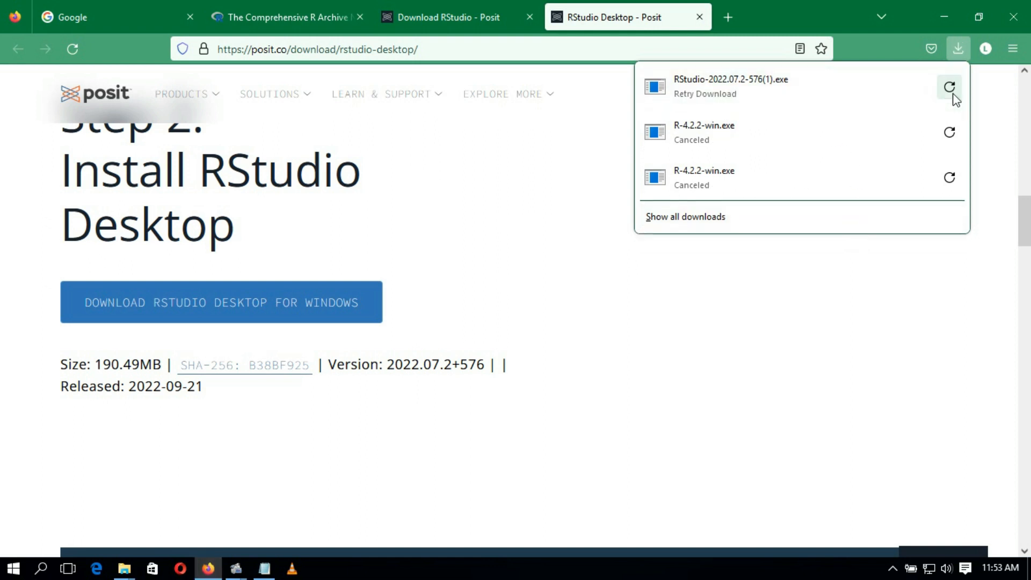
# Run the RStudio-2022.07.2-576 installer from the Downloads folder and complete the setup with its default options
pyautogui.click(126, 569)
pyautogui.click(75, 490)
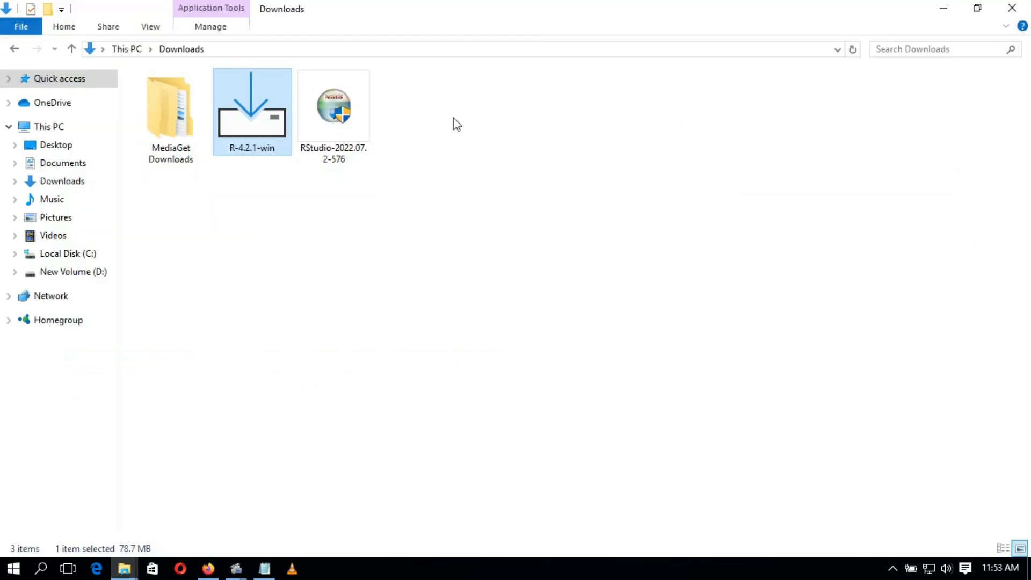
pyautogui.doubleClick(337, 139)
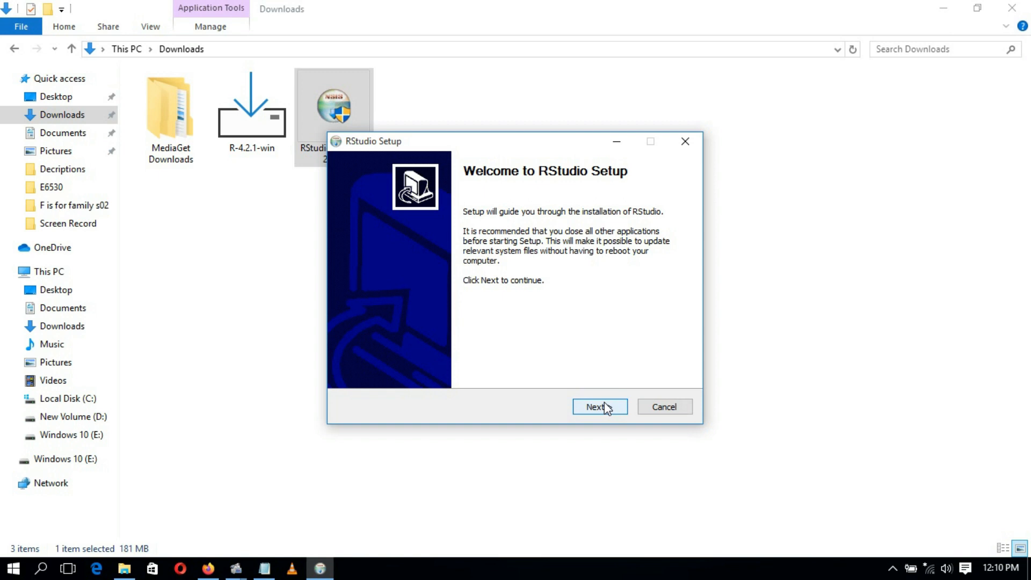
pyautogui.click(605, 404)
pyautogui.click(601, 407)
pyautogui.click(601, 407)
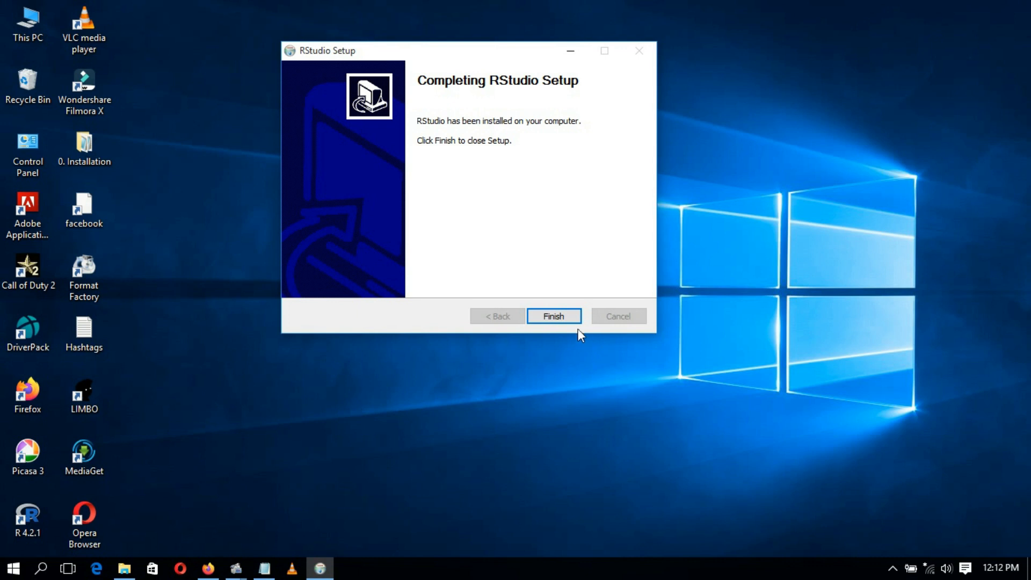
pyautogui.click(554, 316)
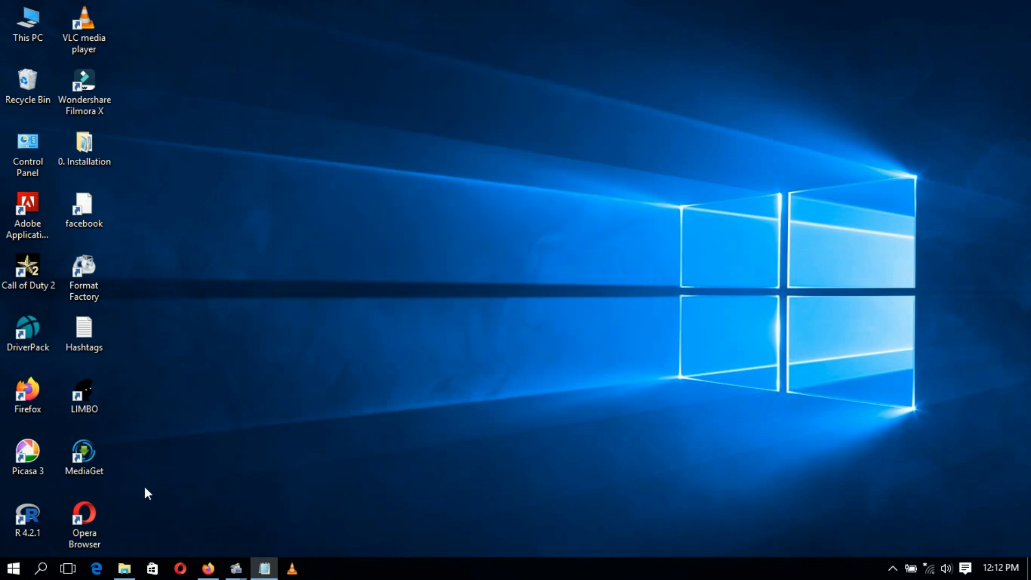
# Search Windows for the RStudio desktop app and launch it
pyautogui.click(43, 569)
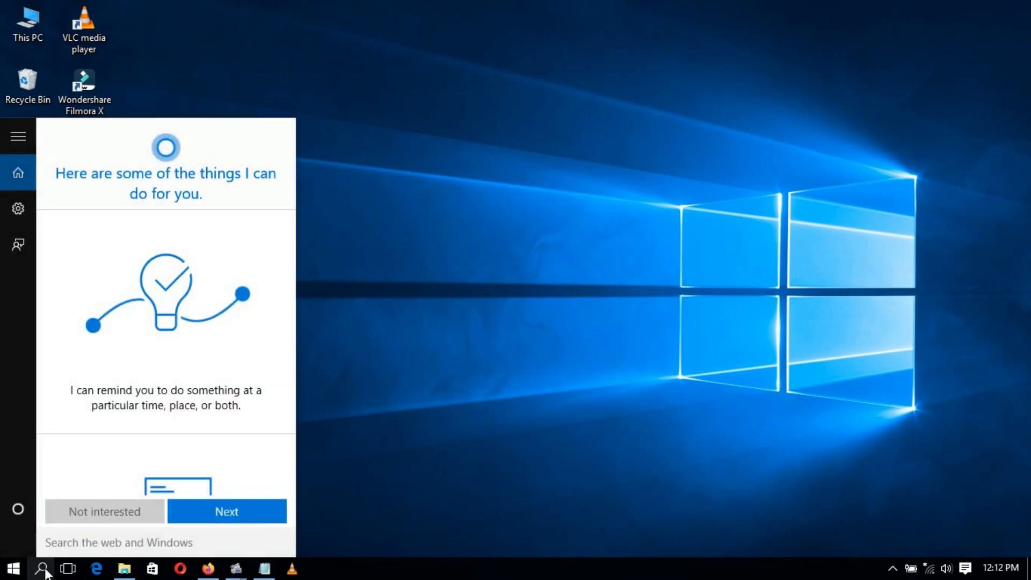
pyautogui.write('rstudi')
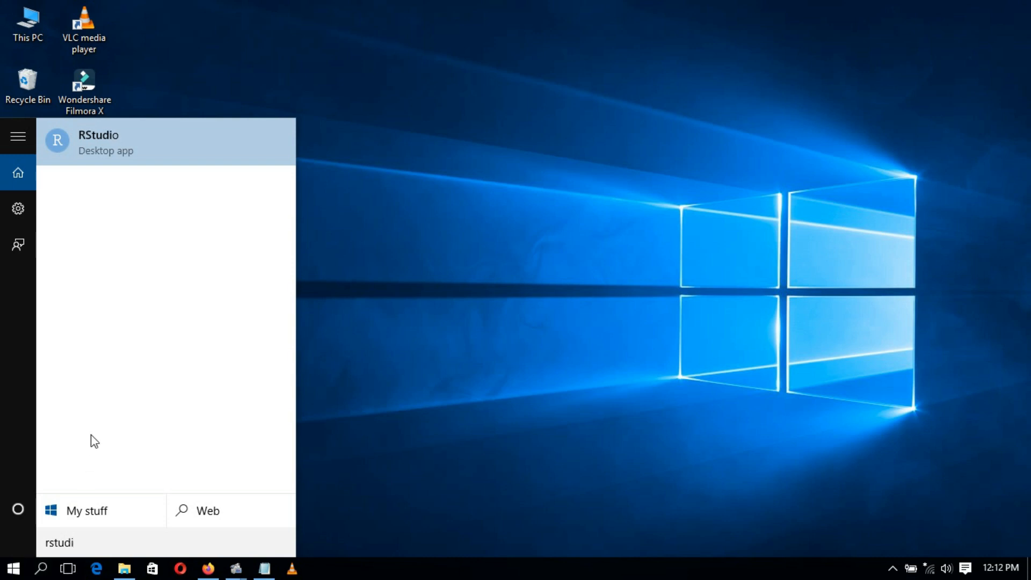
pyautogui.click(123, 157)
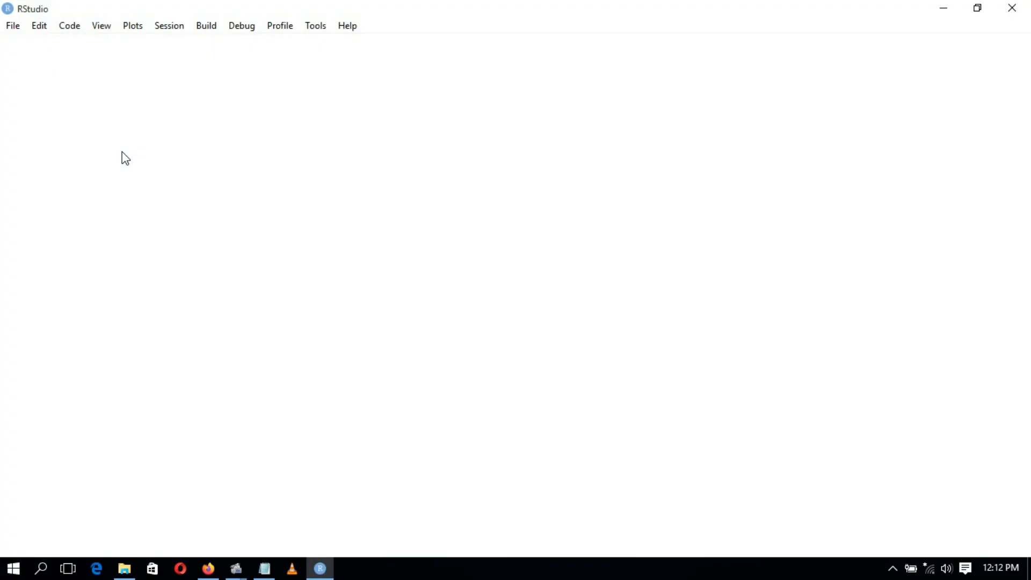